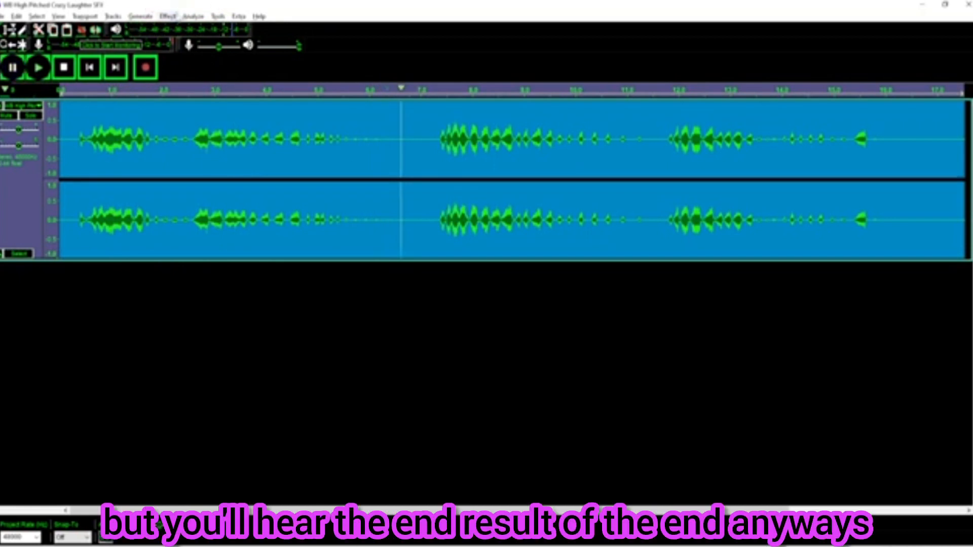
Slow the whole laughter clip slightly with Change Speed and play it back
click(168, 16)
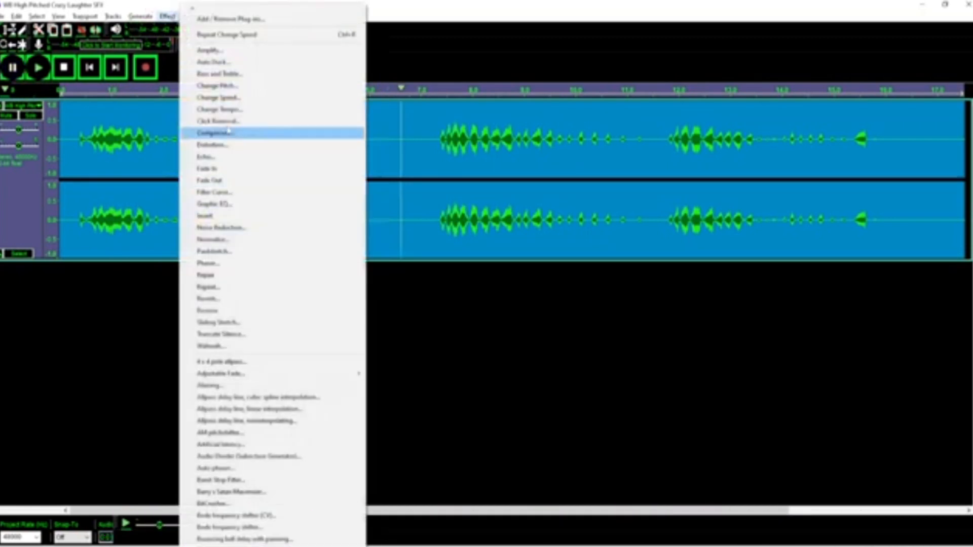
click(13, 209)
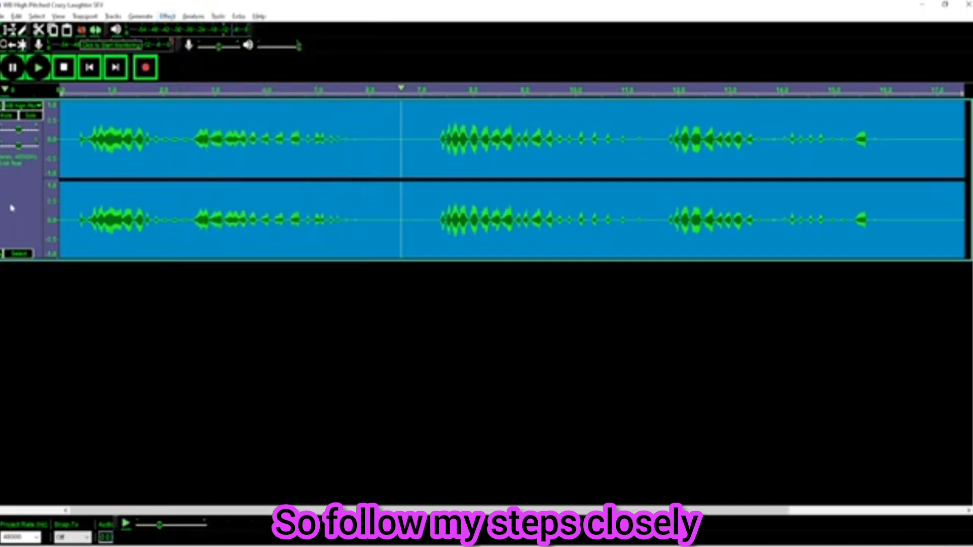
click(167, 16)
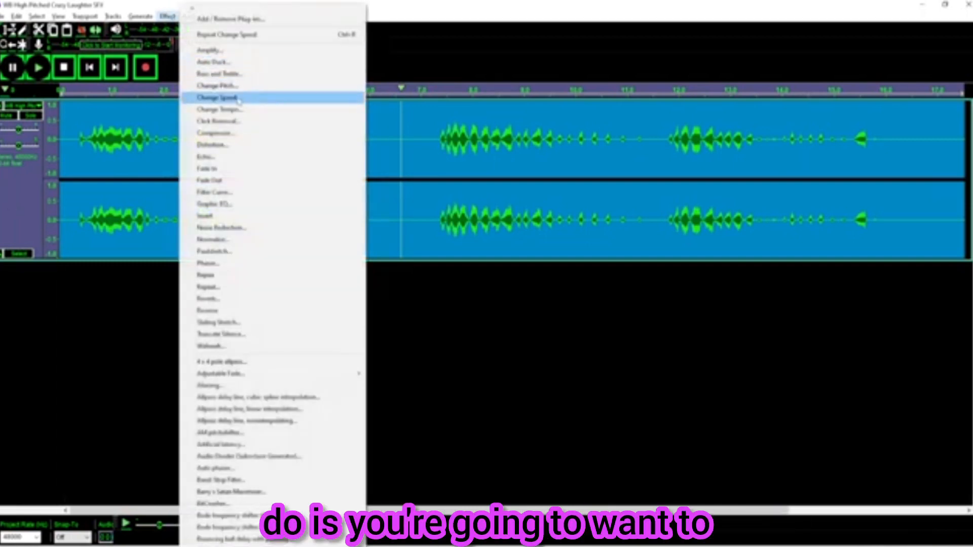
click(269, 95)
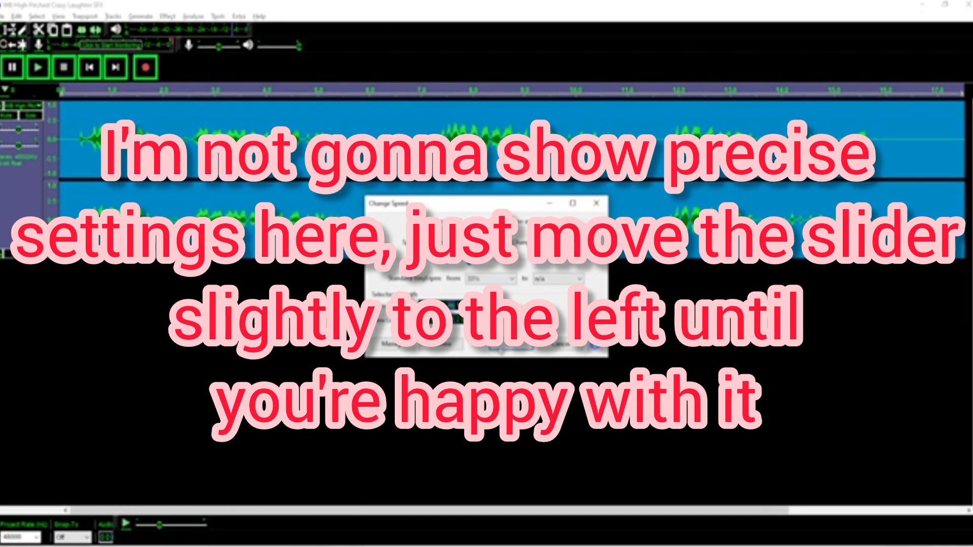
click(547, 437)
click(38, 67)
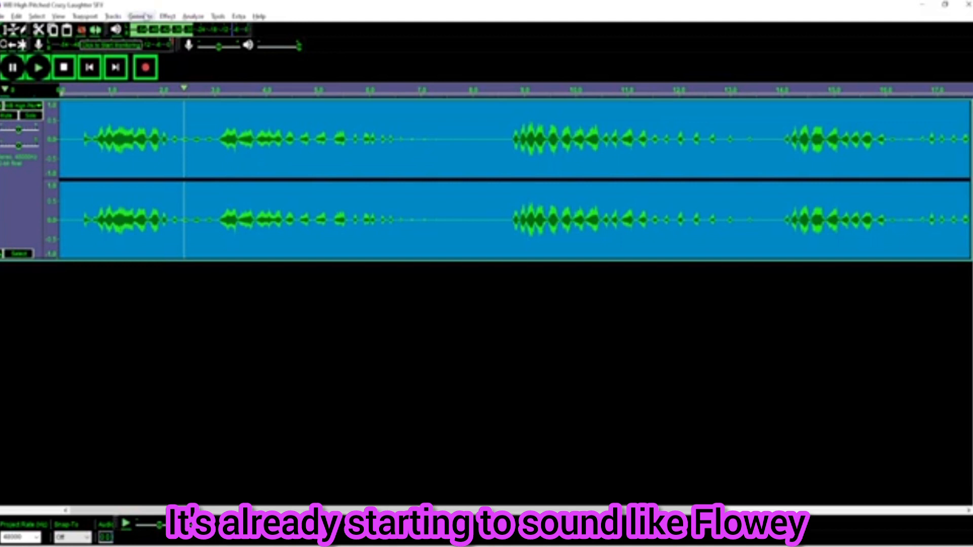
Duplicate the laughter track twice to get three copies
key(ctrl+d)
click(23, 349)
key(ctrl+d)
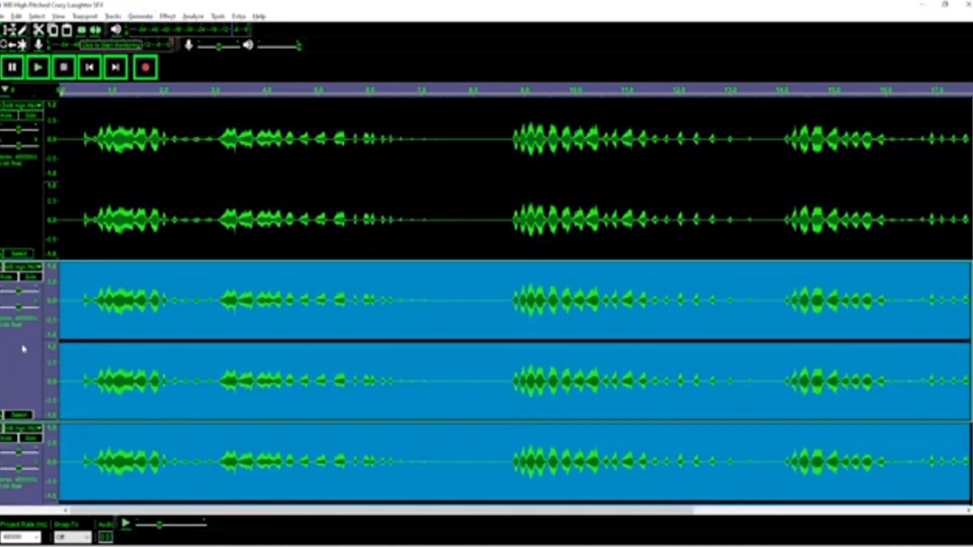
Apply the 'flowey track one' Change Pitch preset to the top track
click(27, 201)
click(169, 16)
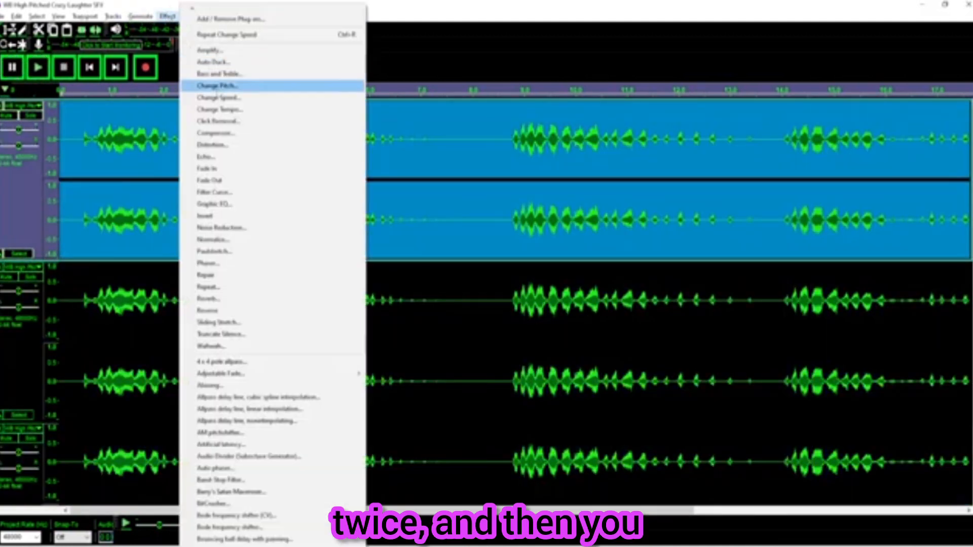
click(304, 86)
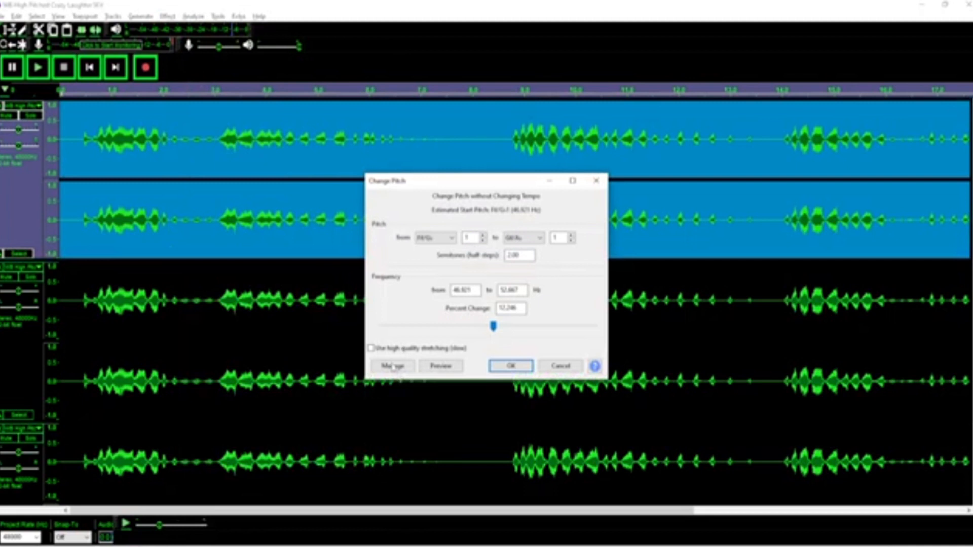
click(393, 367)
mouse_move(408, 379)
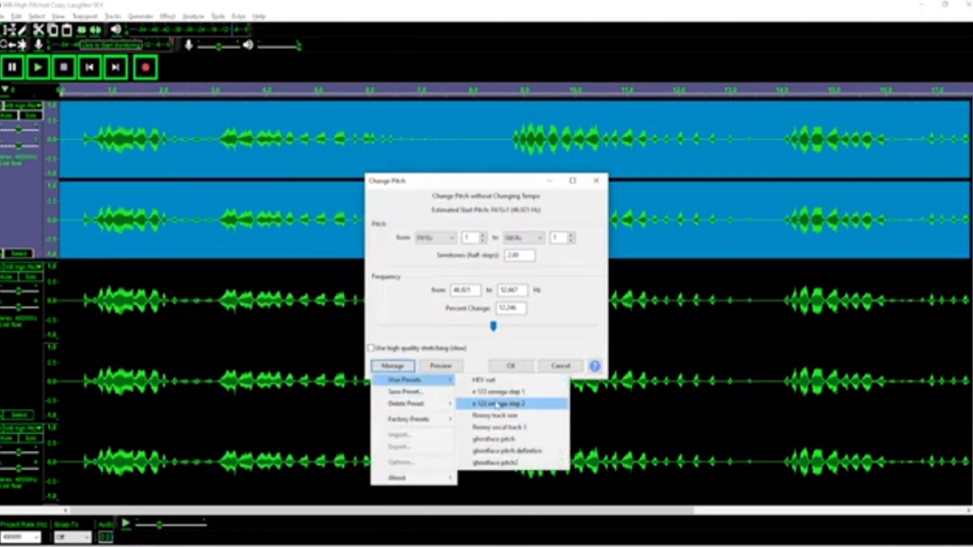
click(489, 416)
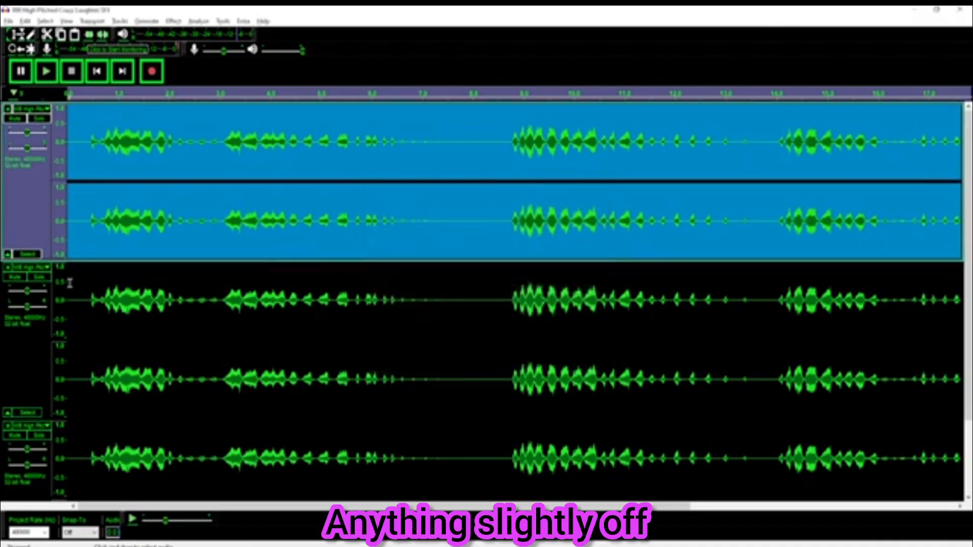
Apply the 'flowey vocal track 1' Change Pitch preset to the bottom track and play the result
click(38, 489)
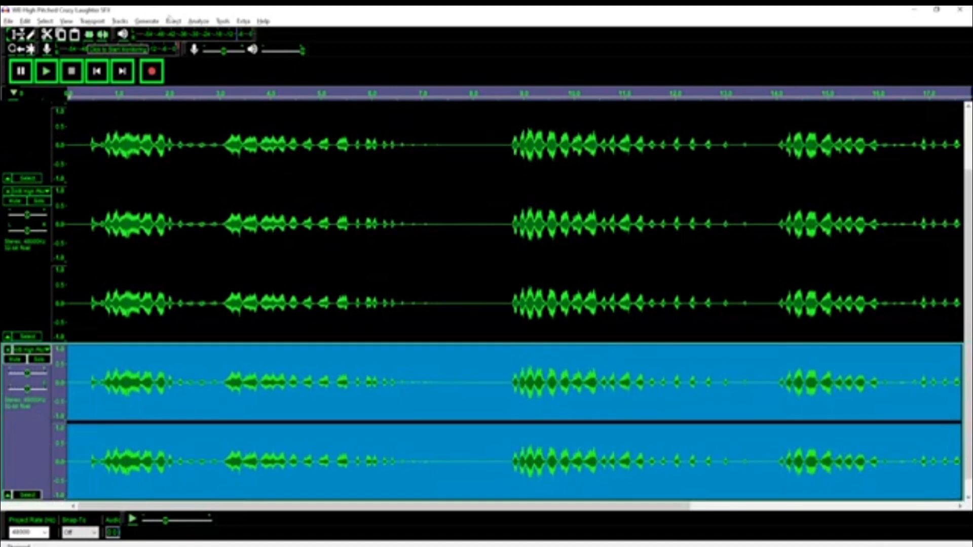
click(171, 20)
click(223, 87)
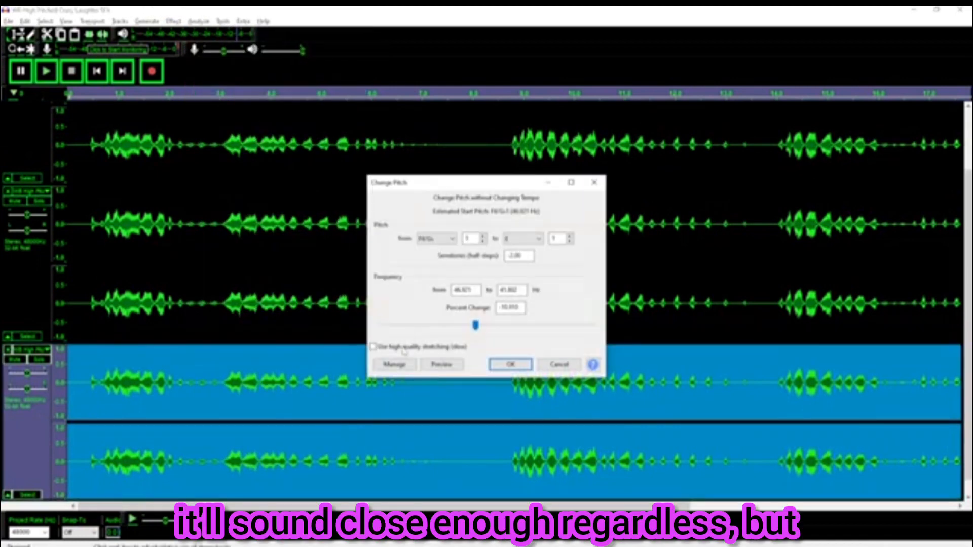
click(396, 364)
mouse_move(408, 378)
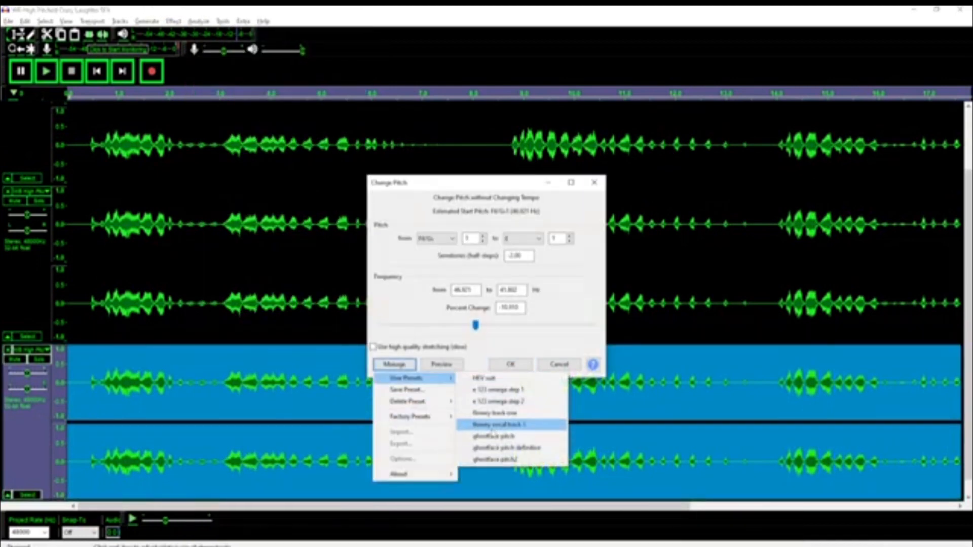
click(491, 426)
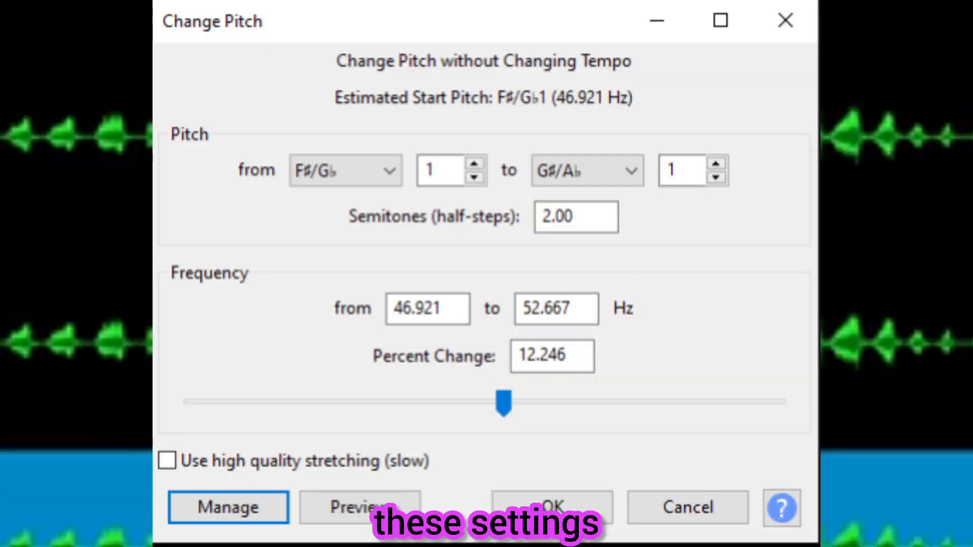
click(511, 364)
click(46, 71)
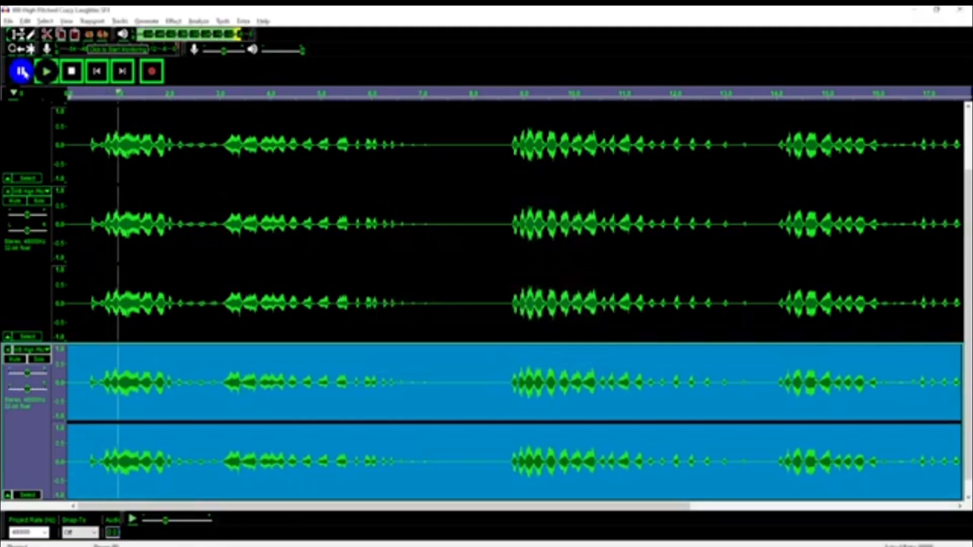
Select all tracks and mix and render them into one track
key(ctrl+a)
click(121, 20)
mouse_move(130, 49)
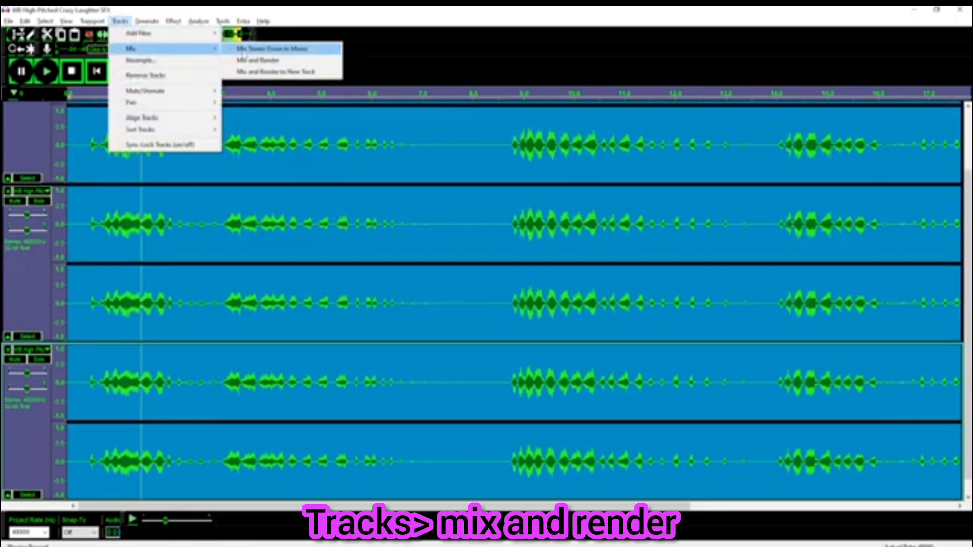
click(258, 60)
Apply a light Soft Clipping distortion to the mixed track
click(173, 20)
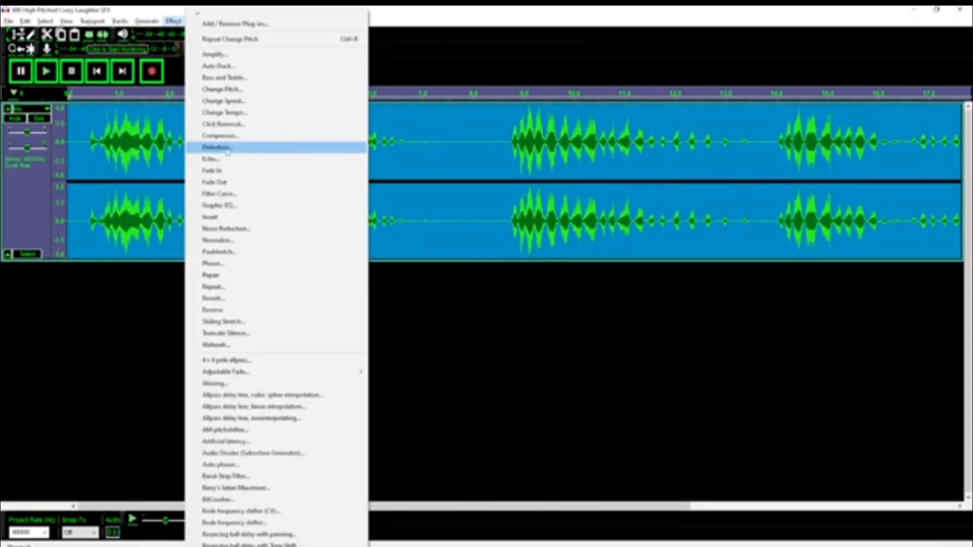
click(217, 147)
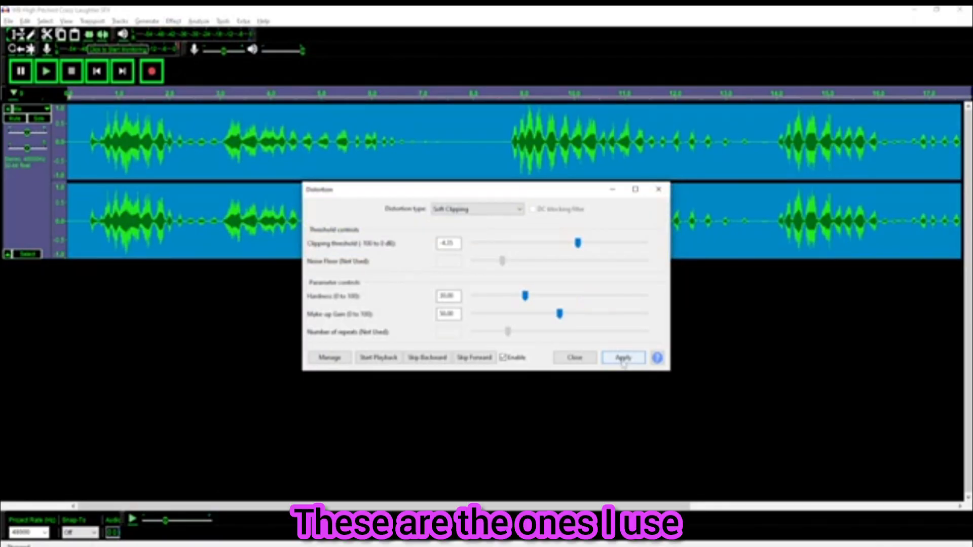
click(623, 359)
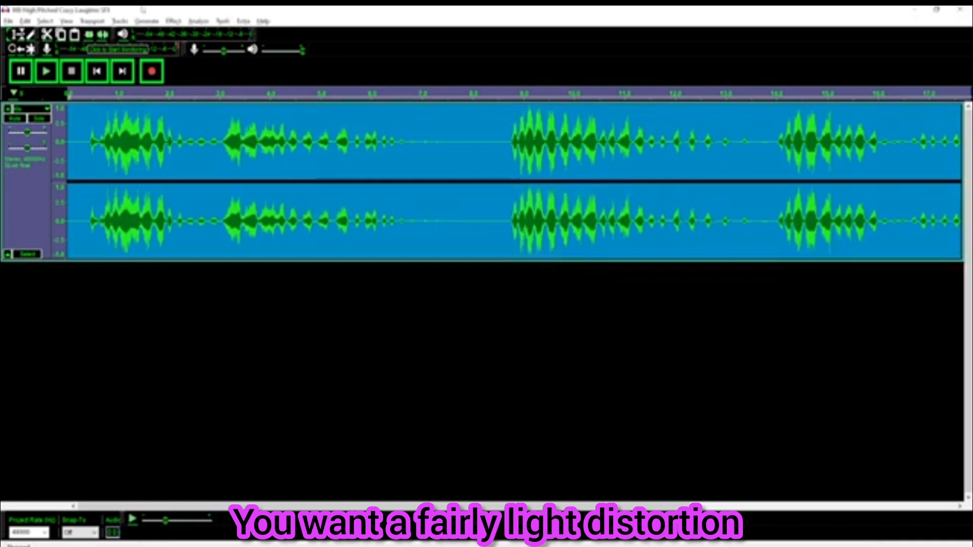
Play back and pause the distorted laughter to check it
click(45, 71)
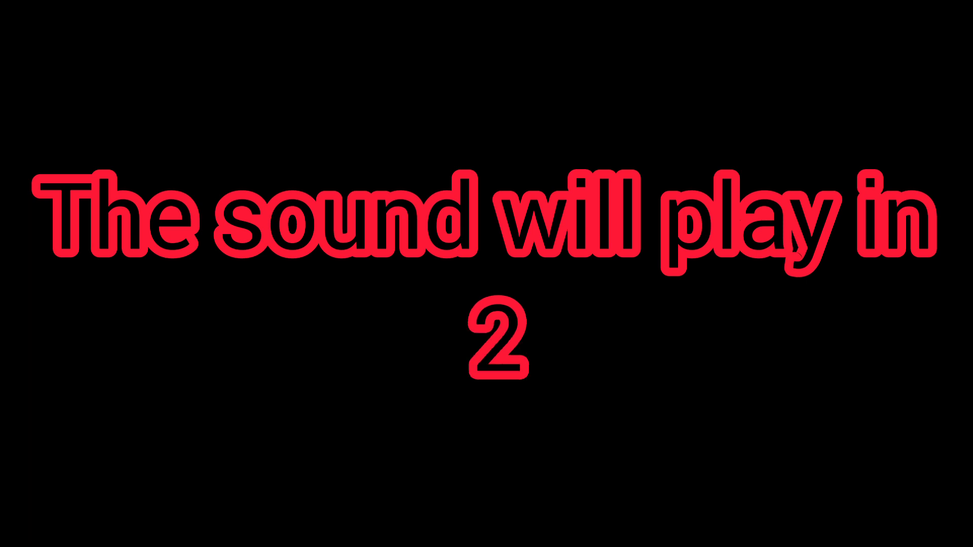
click(45, 71)
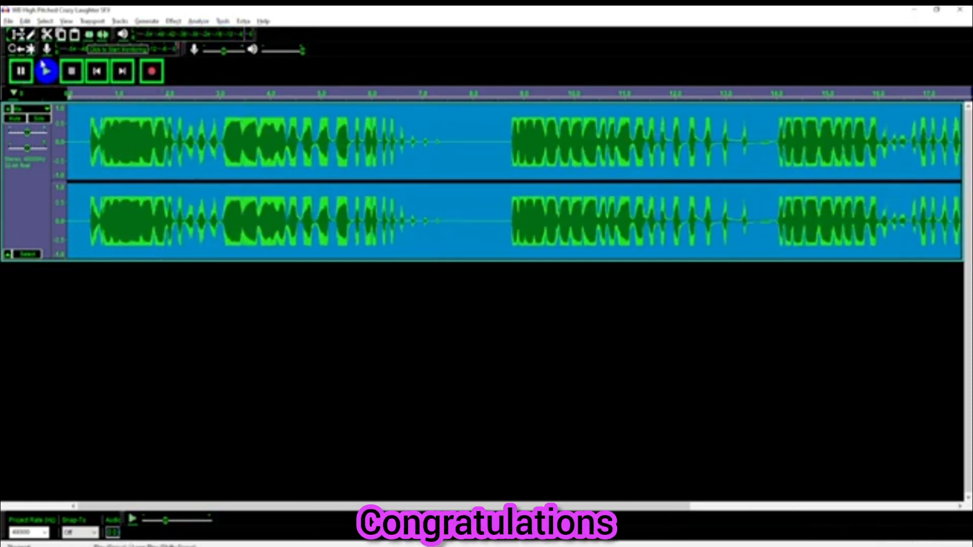
click(21, 71)
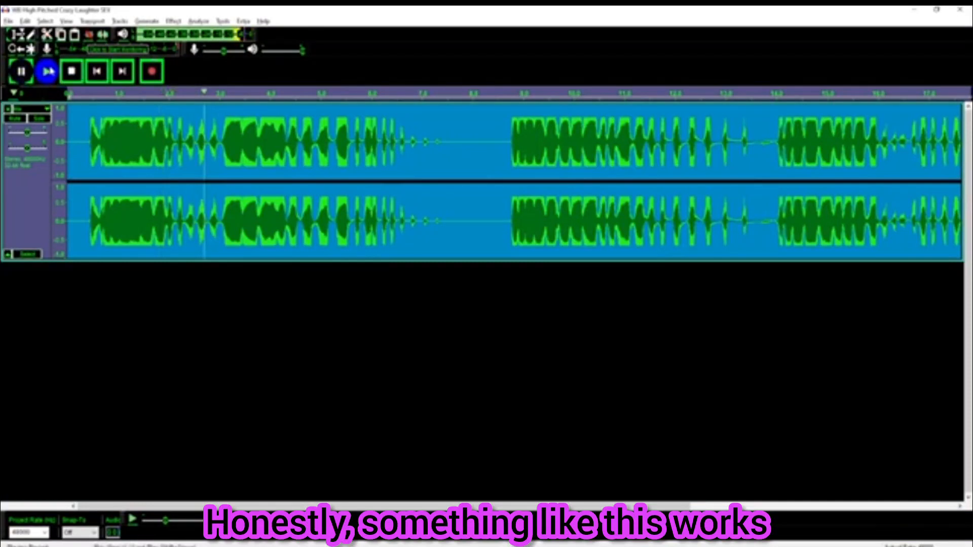
click(48, 72)
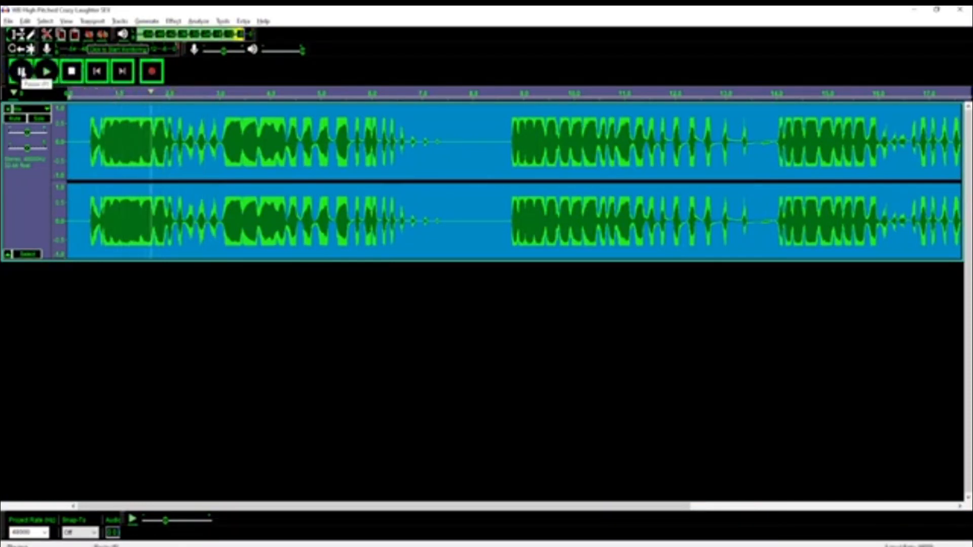
click(21, 72)
Open Distortion and load the 'testing somth' preset, then the 'ghostface 2' preset
click(173, 20)
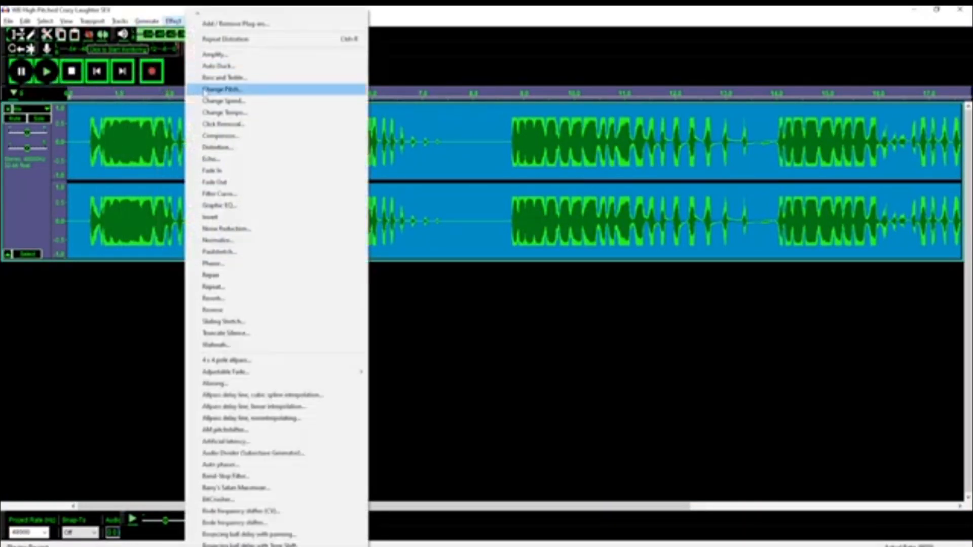
click(228, 146)
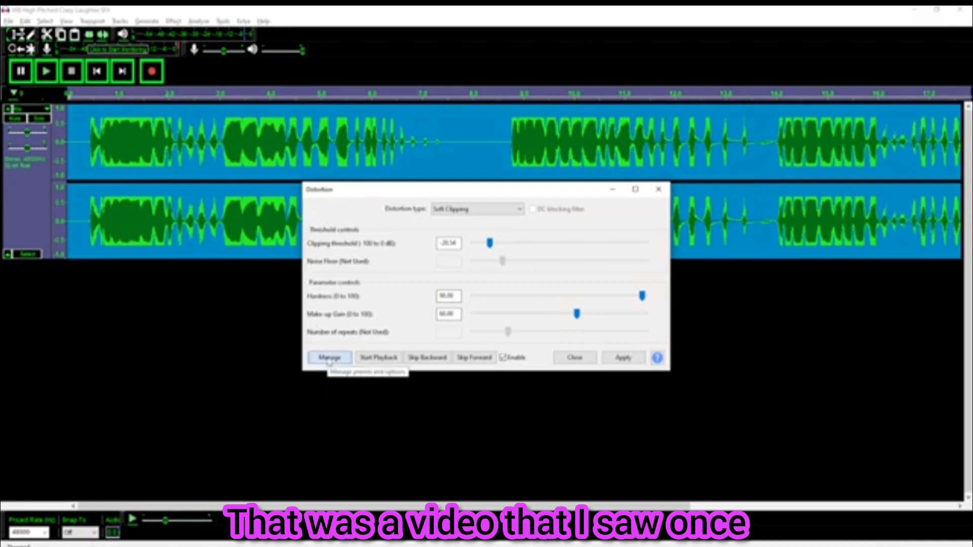
click(113, 460)
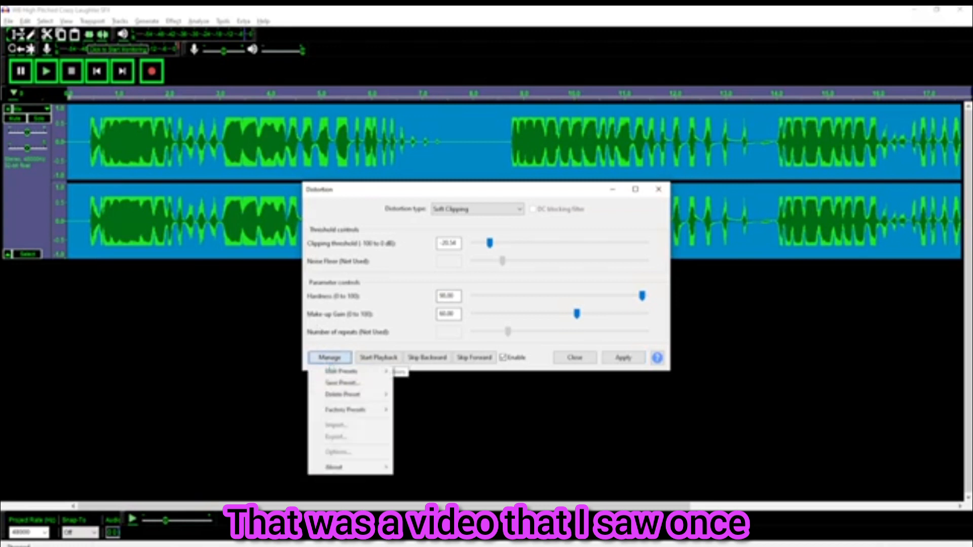
mouse_move(122, 503)
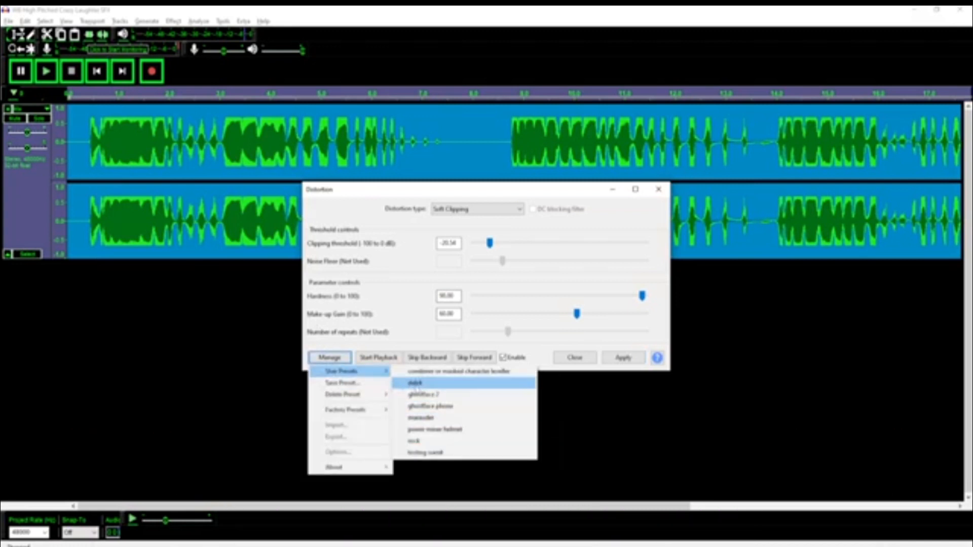
click(420, 453)
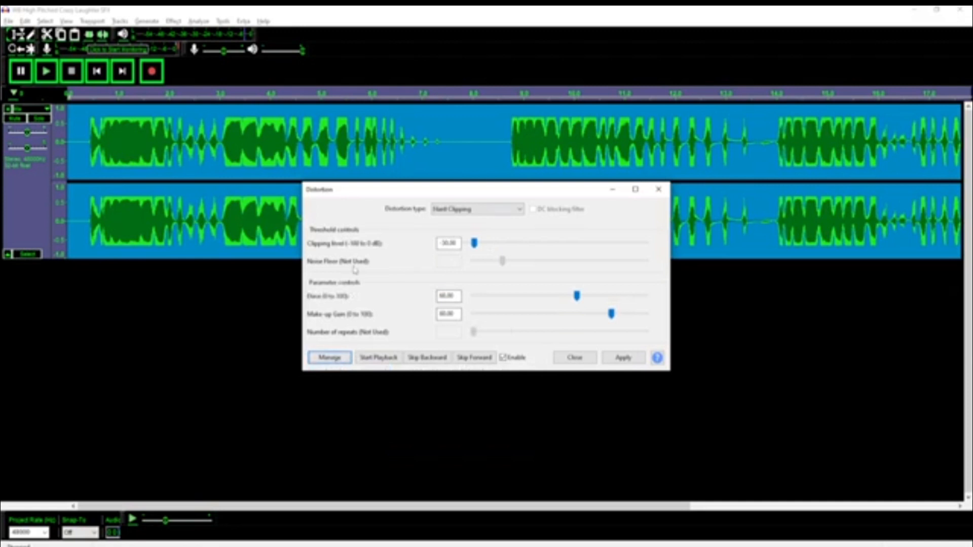
click(329, 358)
mouse_move(349, 372)
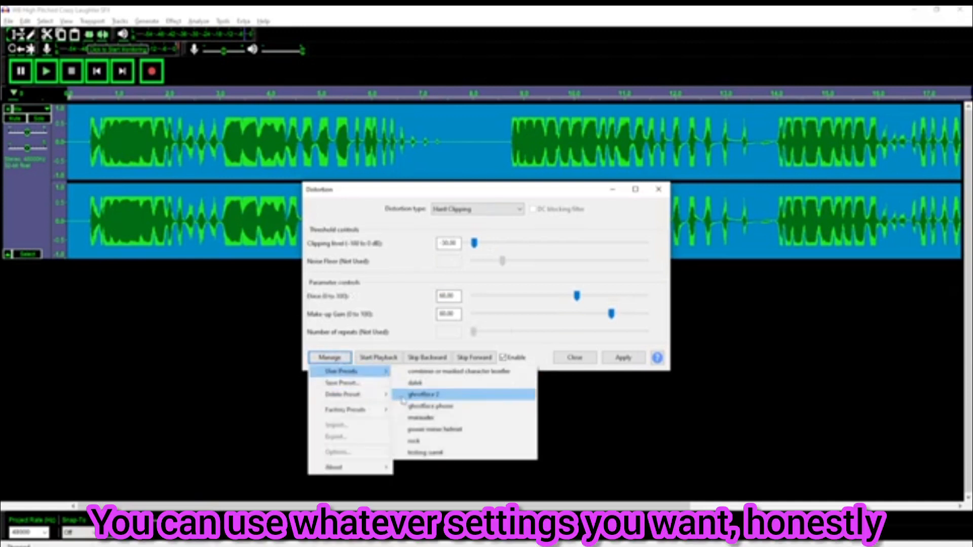
click(420, 397)
Apply Soft Clipping distortion with threshold -4.57 dB and hardness 35, then undo it
click(454, 210)
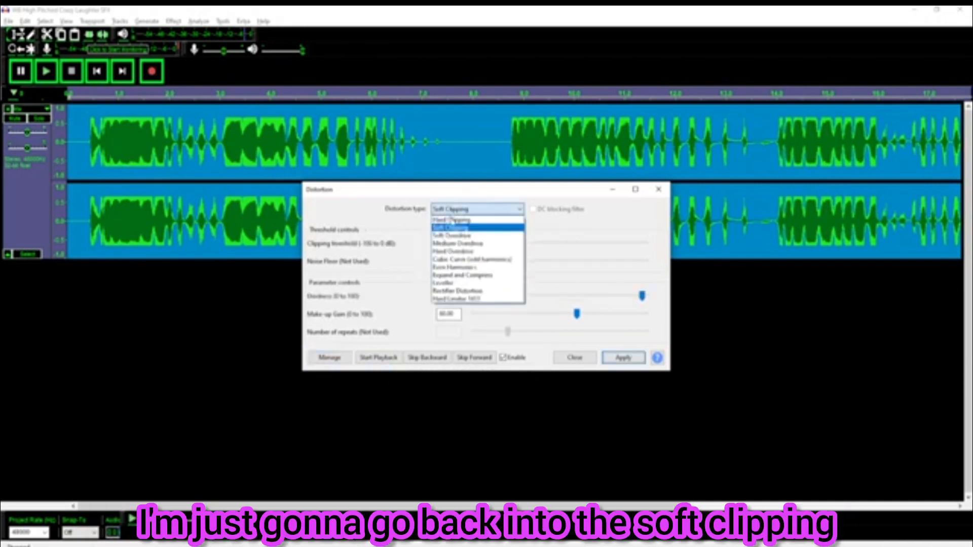
click(448, 229)
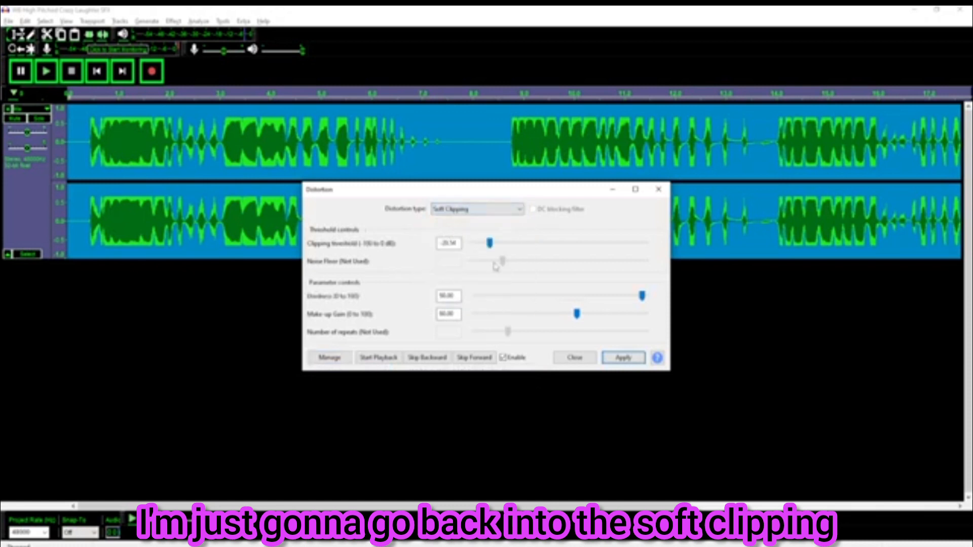
drag(490, 245, 570, 250)
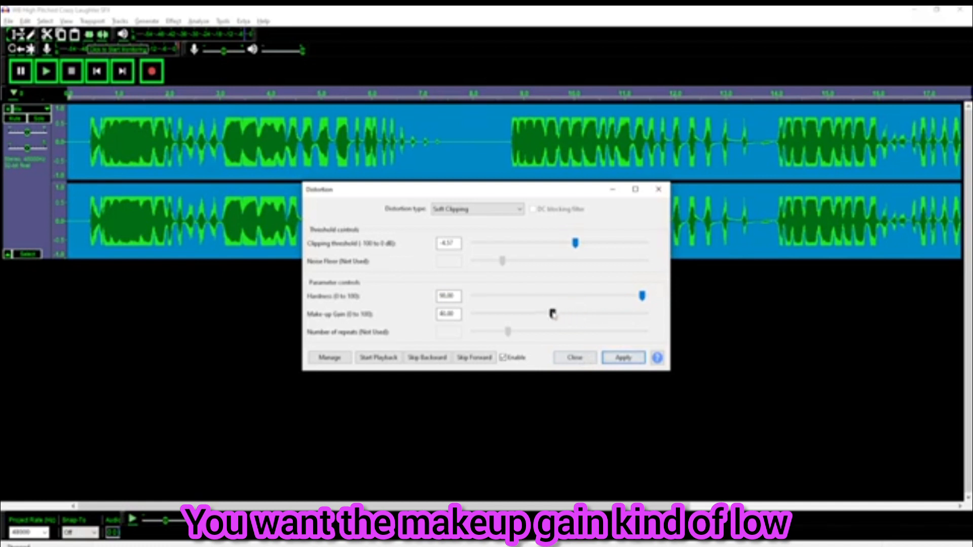
click(554, 296)
click(554, 296)
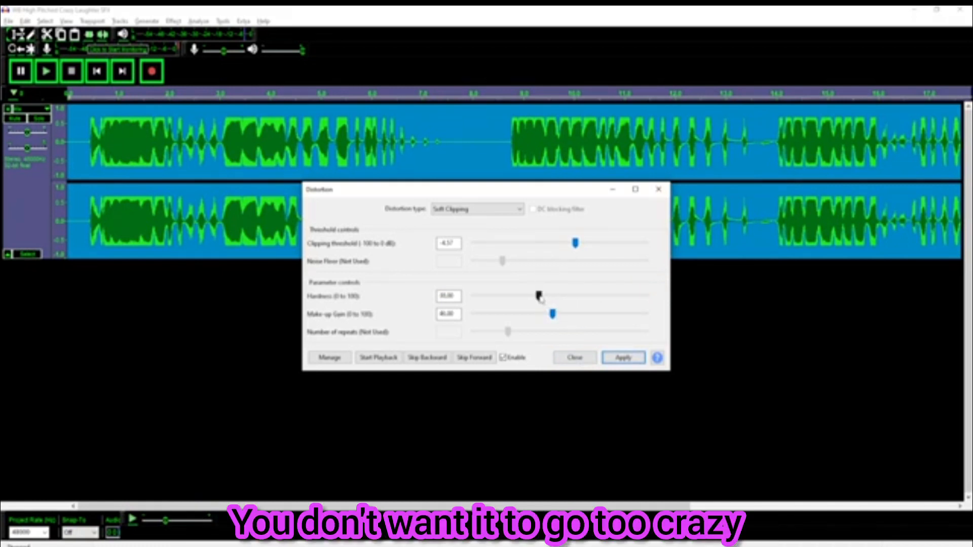
click(615, 357)
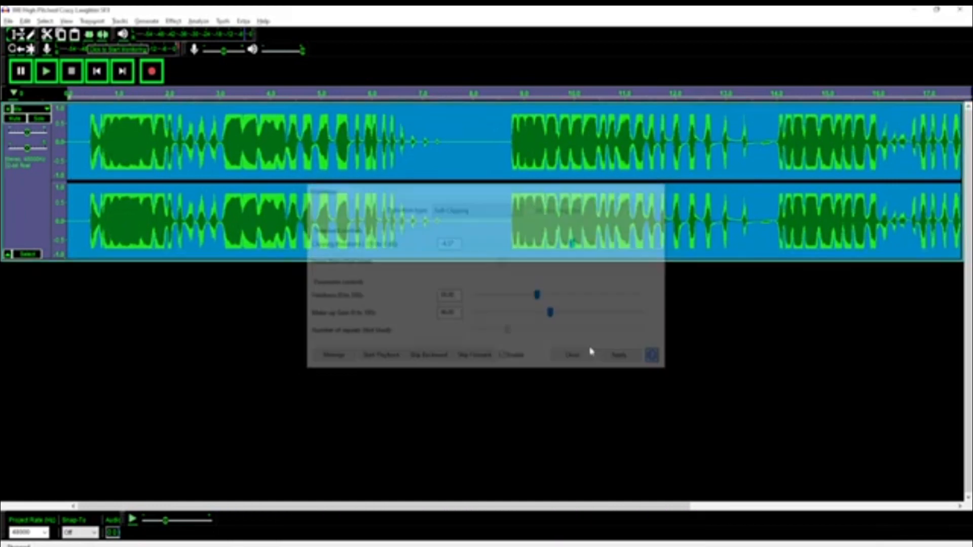
key(ctrl+z)
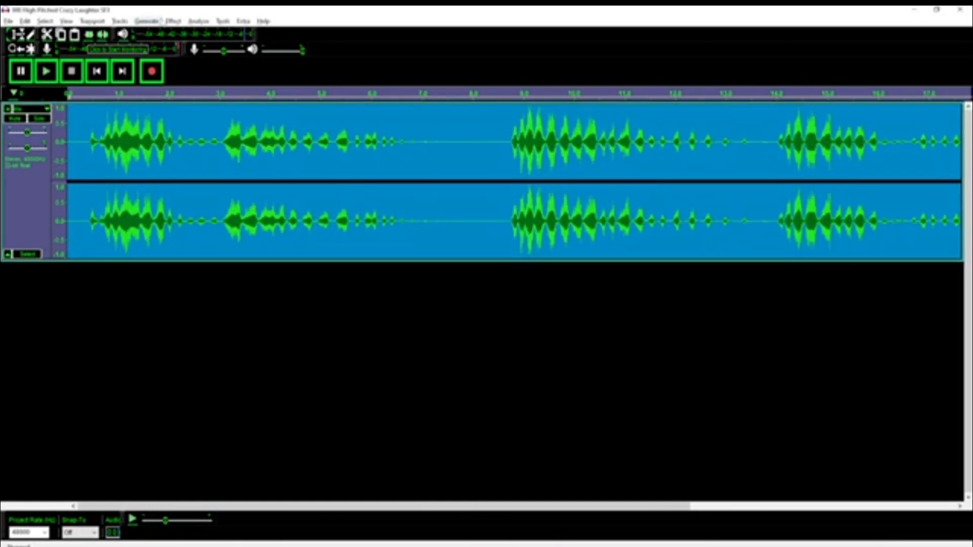
Reapply Soft Clipping distortion with threshold -4.57 dB, hardness 35 and make-up gain 46, then start playback
click(173, 21)
click(238, 147)
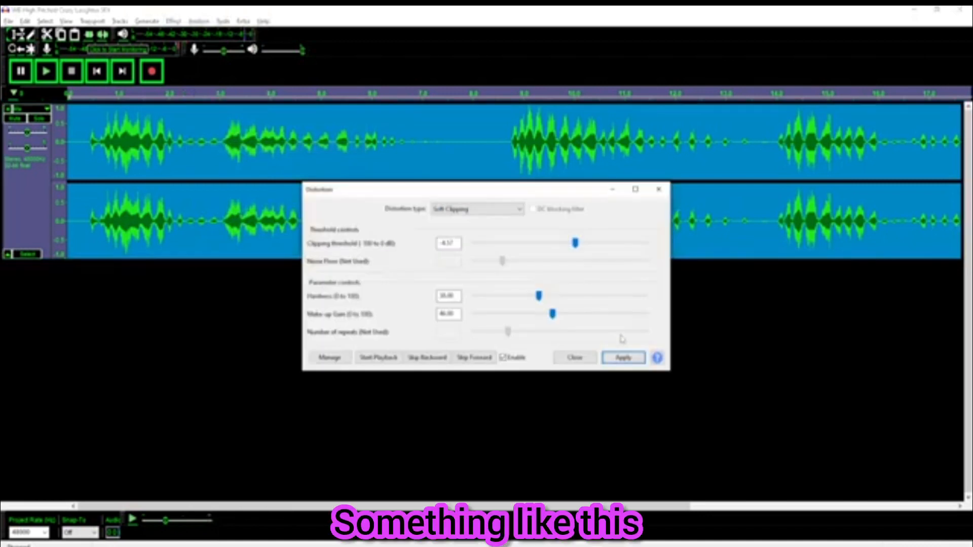
click(623, 357)
click(45, 71)
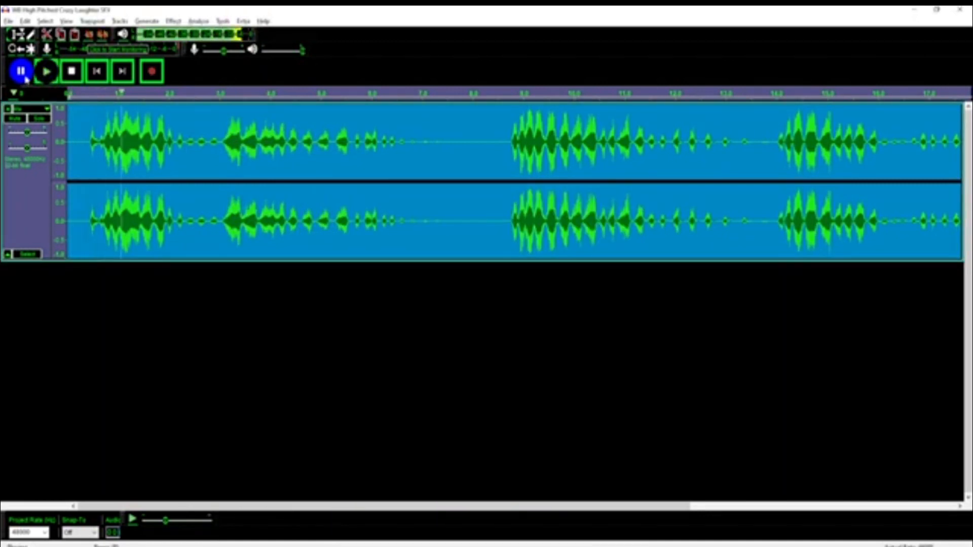
Apply the Echo effect using the saved user preset 'Psychopathical Flower'
click(173, 21)
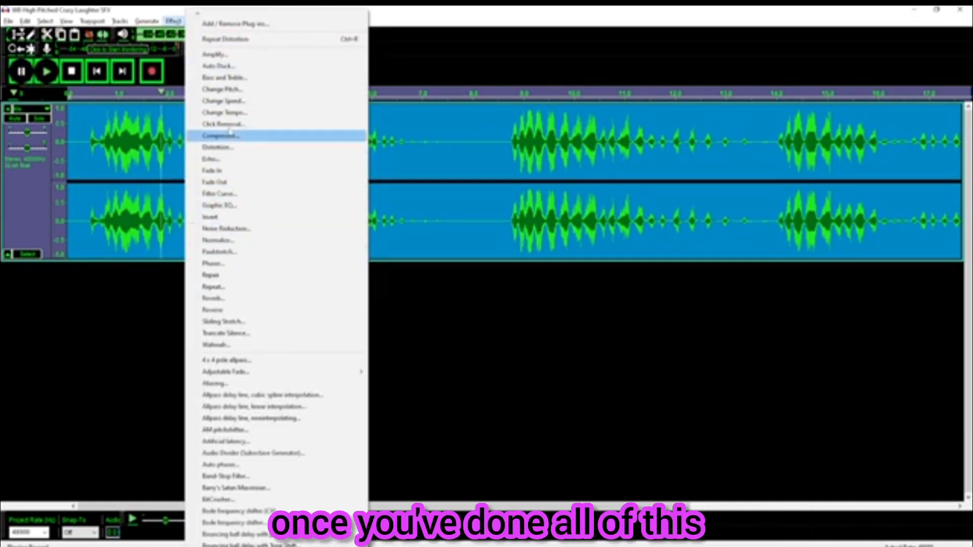
click(211, 158)
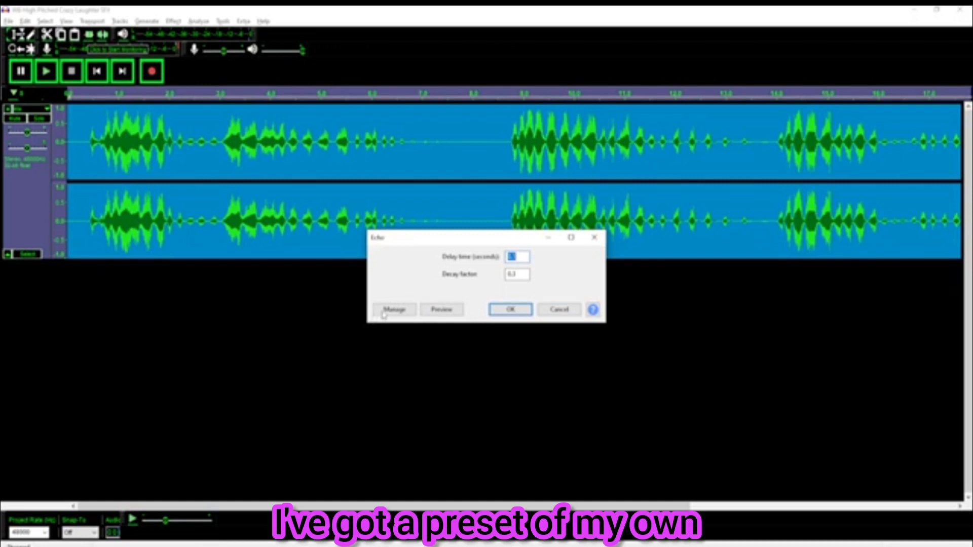
click(131, 395)
mouse_move(170, 444)
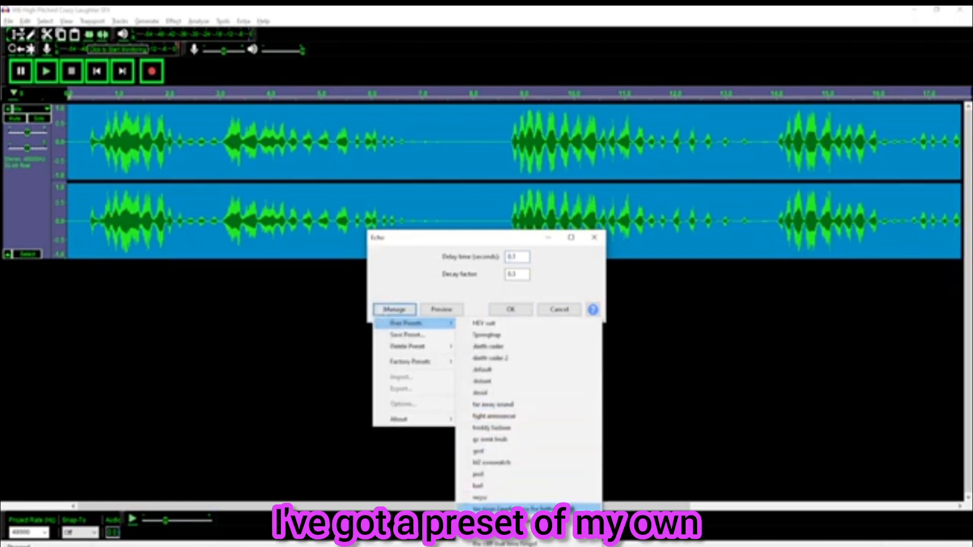
click(495, 520)
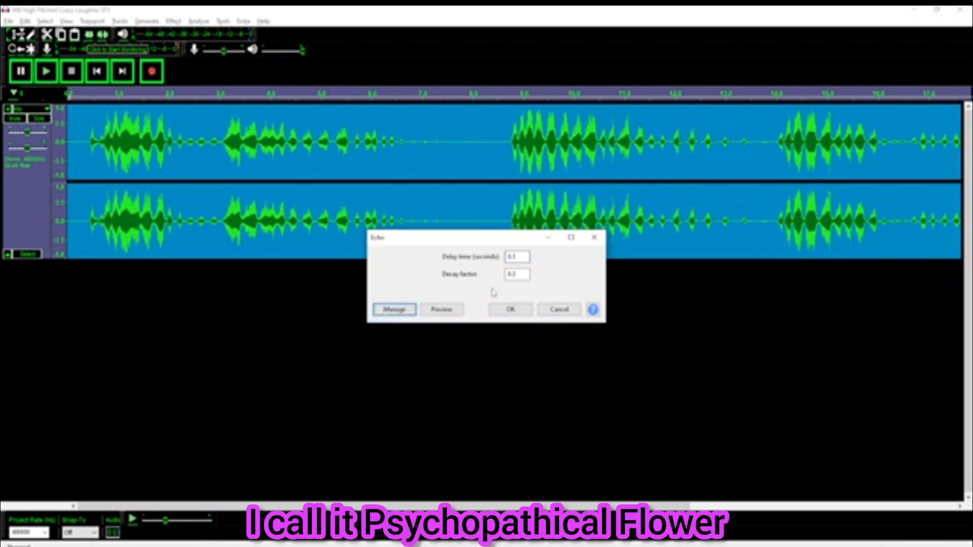
click(510, 310)
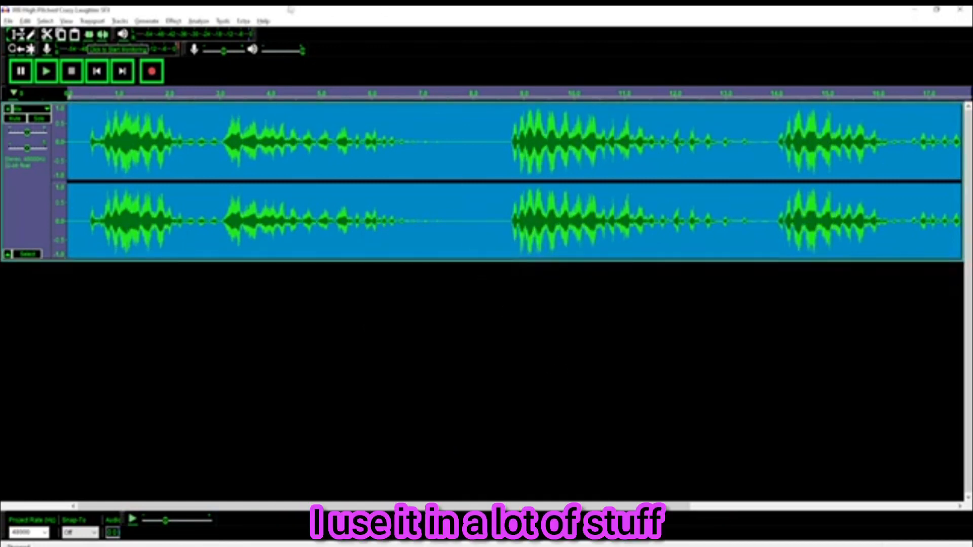
Apply Reverb with room size 82%, pre-delay 4 ms, reverberance 51%, damping 25%, wet and dry gain 5 dB, and play it
click(173, 20)
click(208, 299)
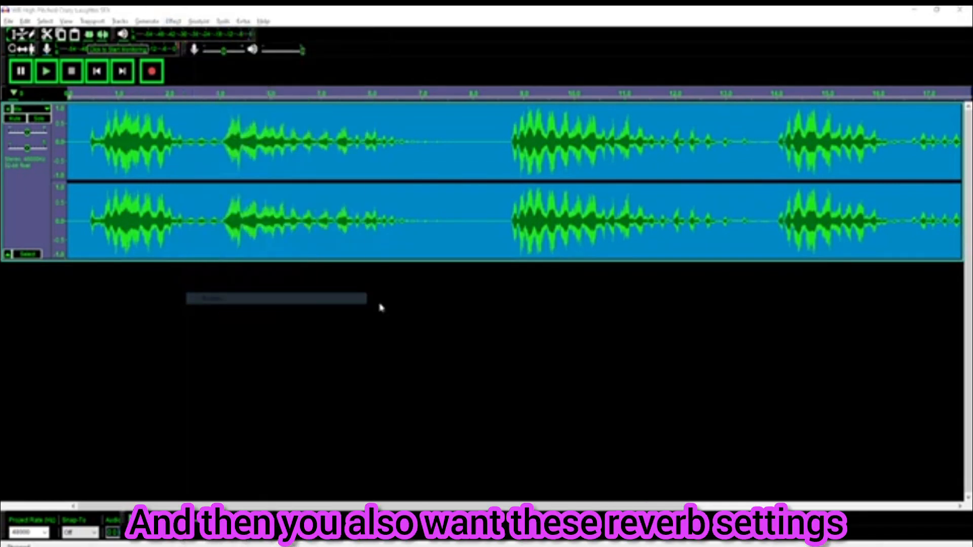
click(403, 373)
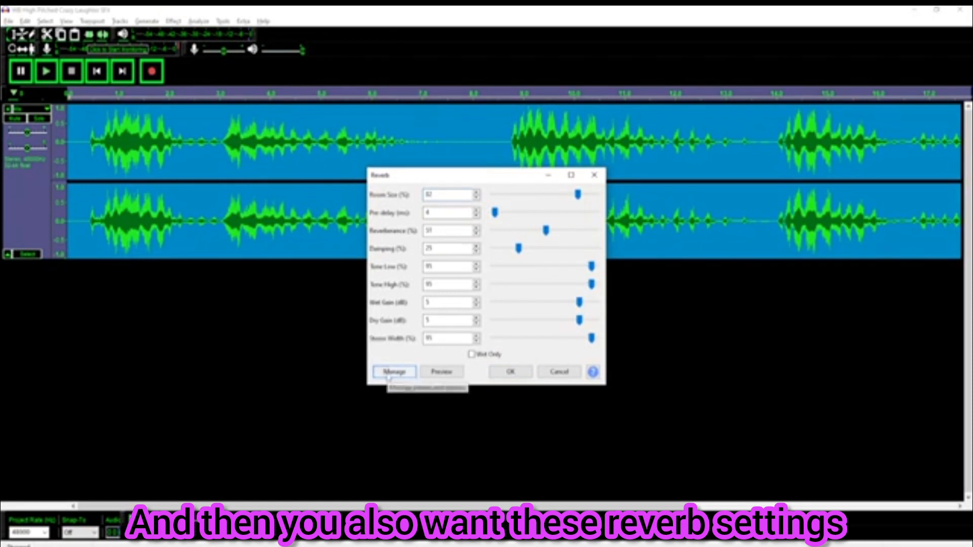
mouse_move(395, 390)
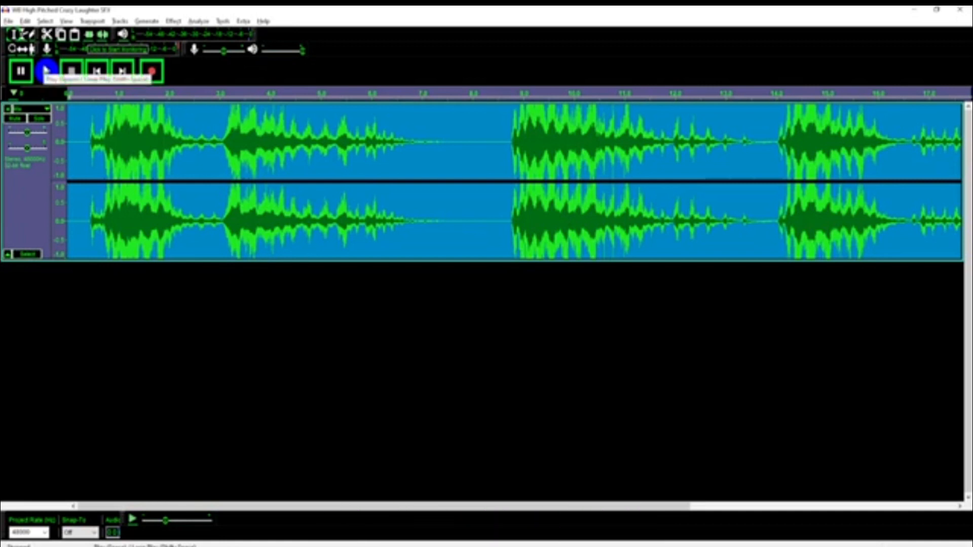
click(46, 71)
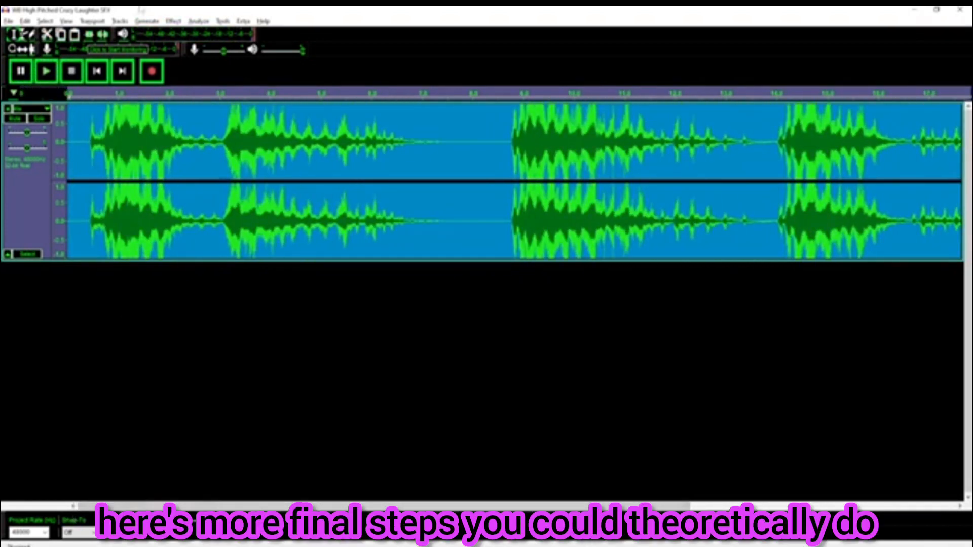
Select the silent gap around 8 seconds and capture it as the noise reduction profile
drag(458, 129, 500, 144)
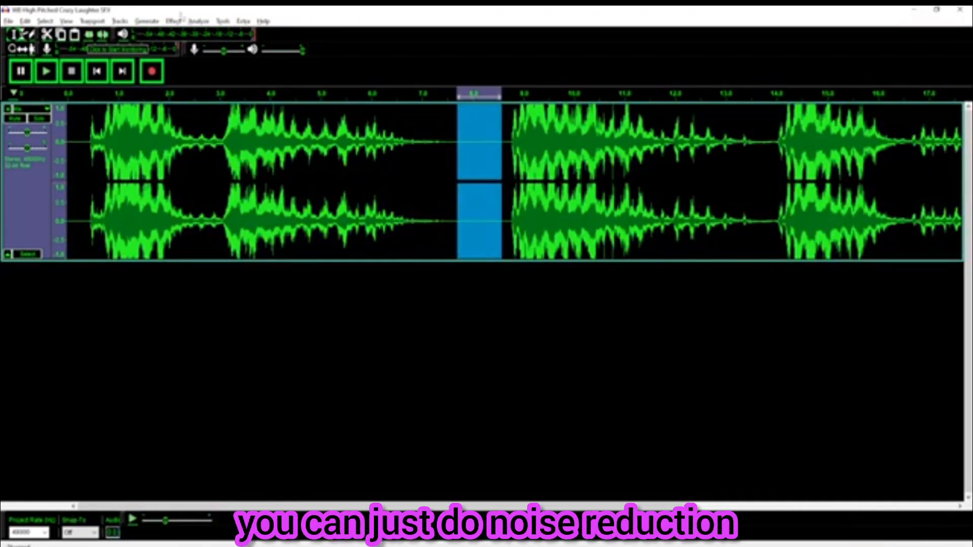
click(173, 21)
click(223, 229)
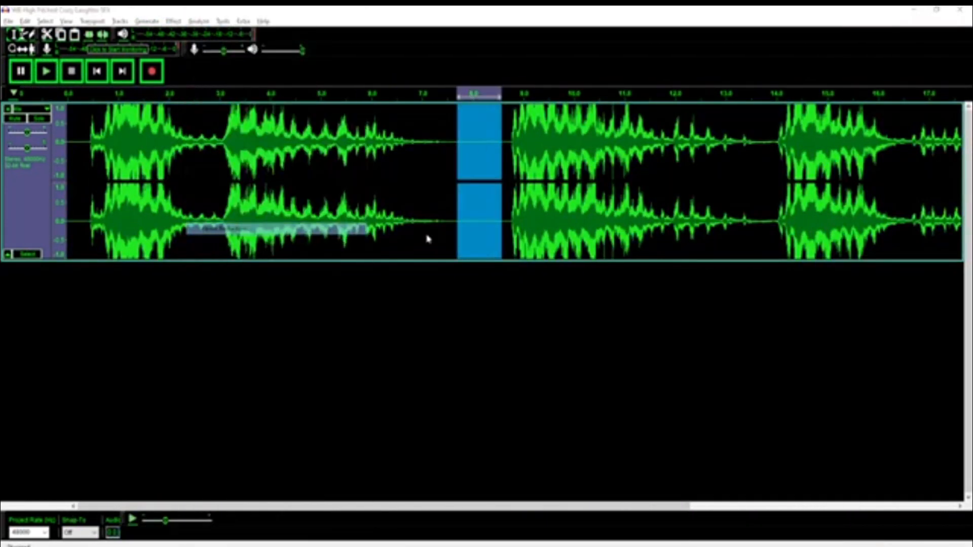
click(485, 229)
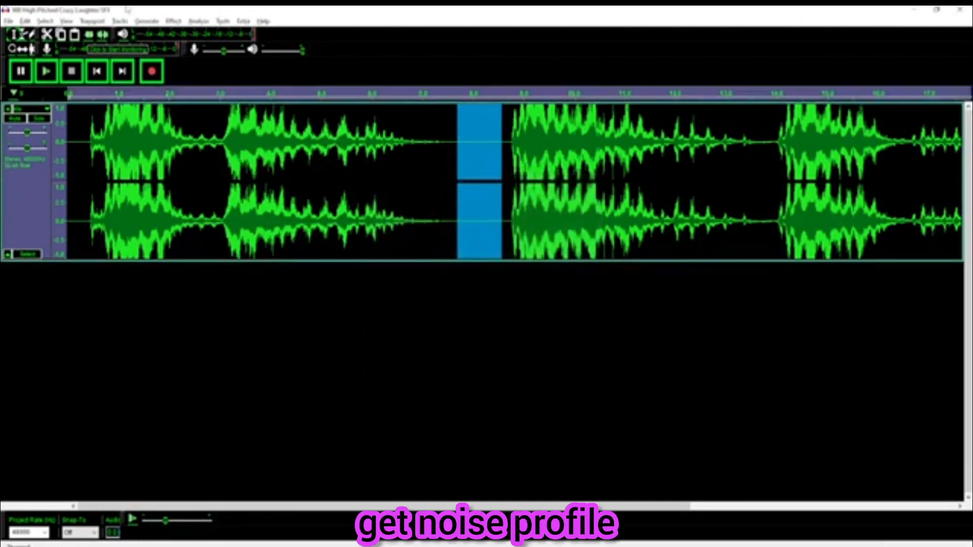
Select all the audio and apply Noise Reduction to the whole track
key(ctrl+a)
click(173, 21)
click(233, 39)
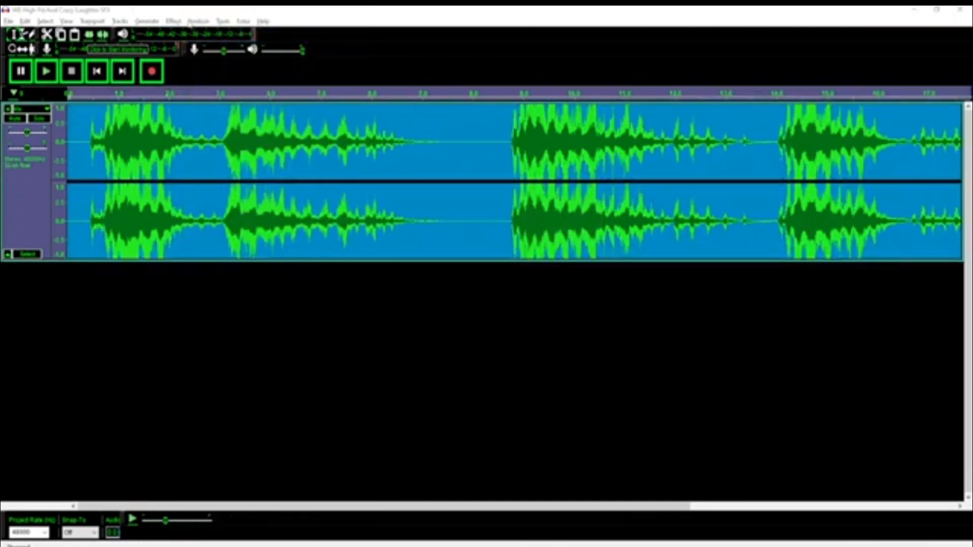
Apply Bass and Treble, then a Low-Pass Filter at 2000 Hz with 24 dB per octave roll-off
click(174, 21)
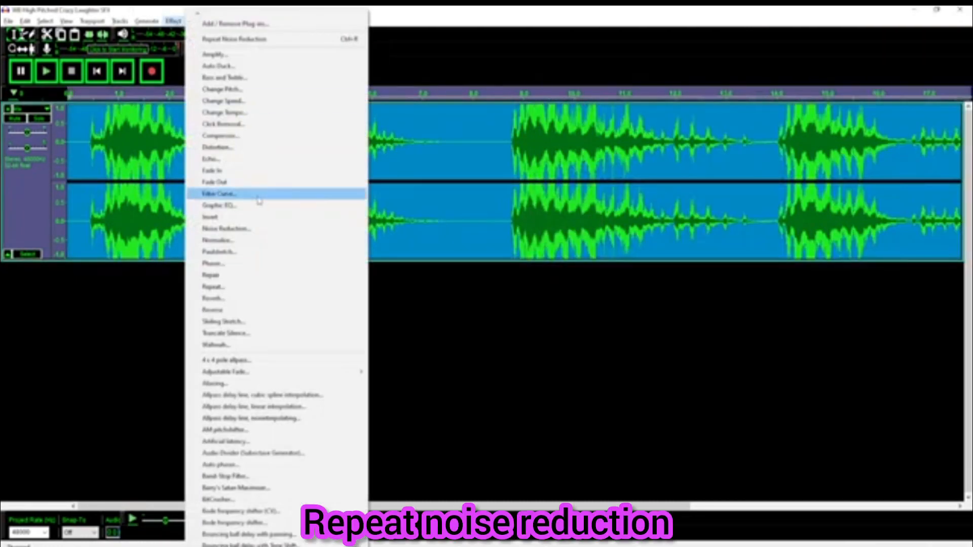
click(225, 77)
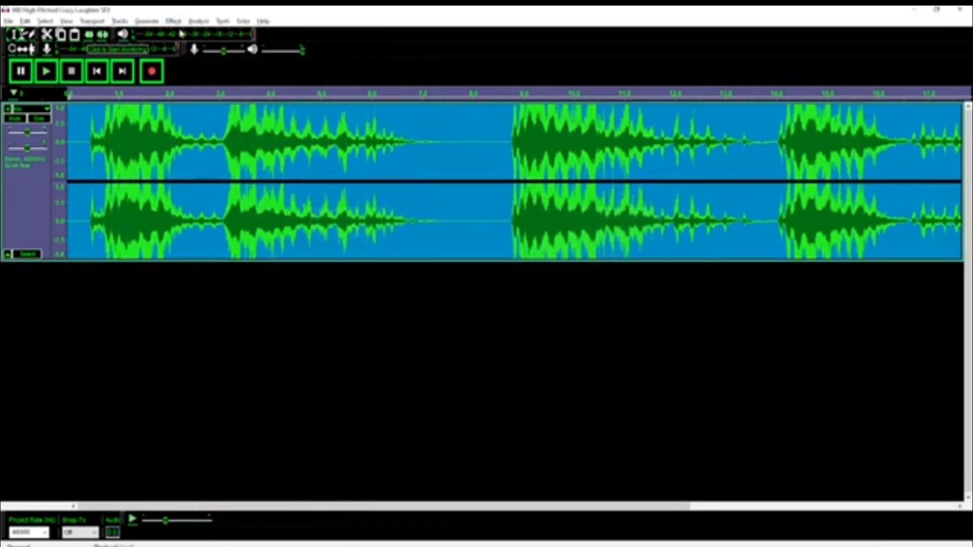
click(170, 25)
key(l)
key(l)
key(l)
key(l)
key(l)
key(l)
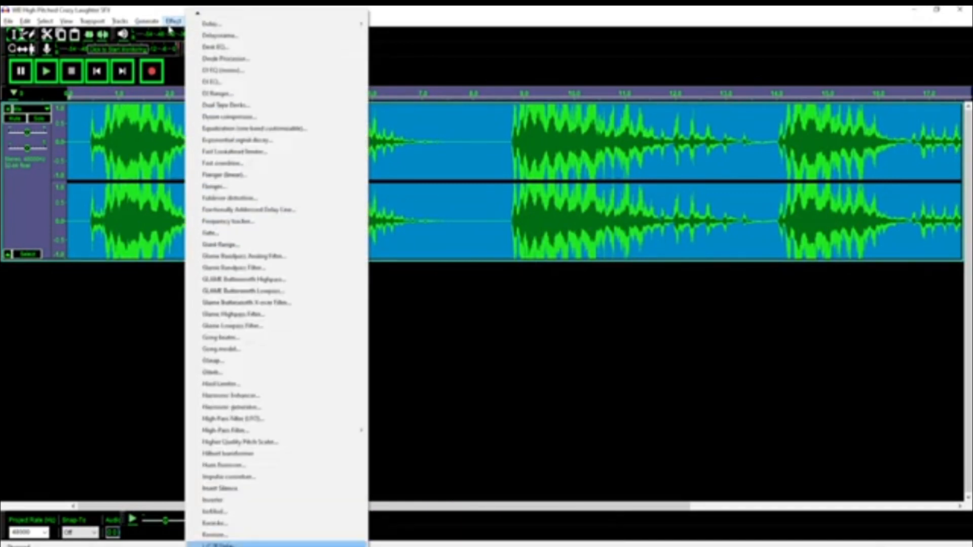
key(Return)
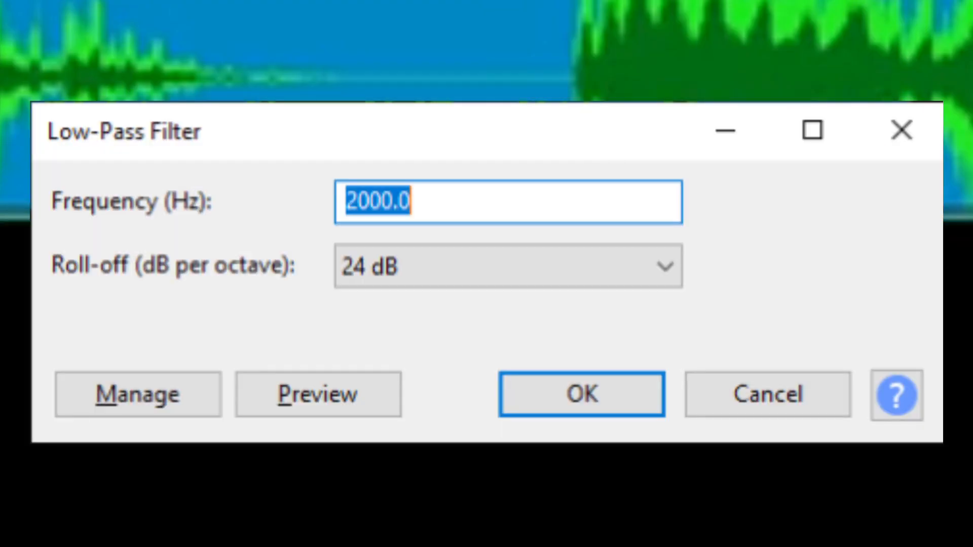
key(Return)
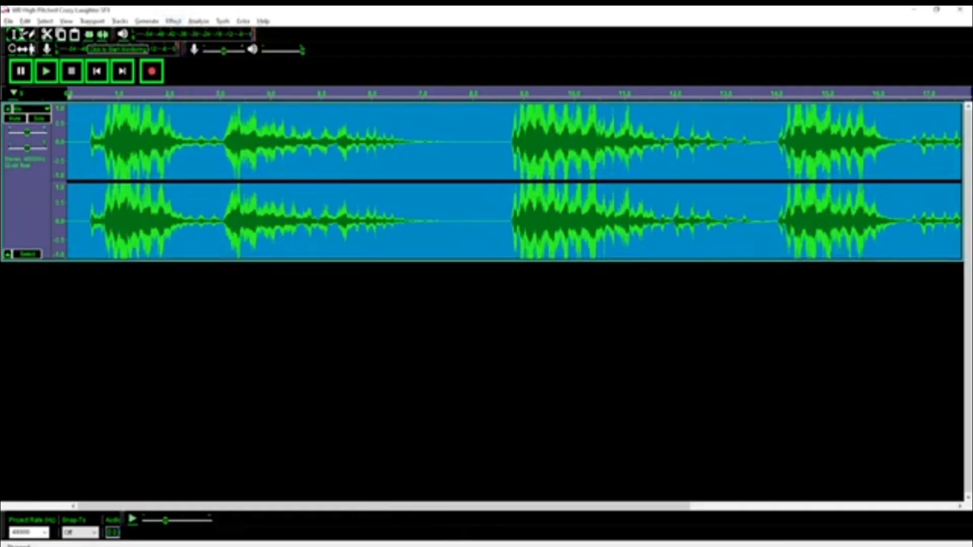
Play back the processed laughter and scroll back to the start of the track
click(55, 74)
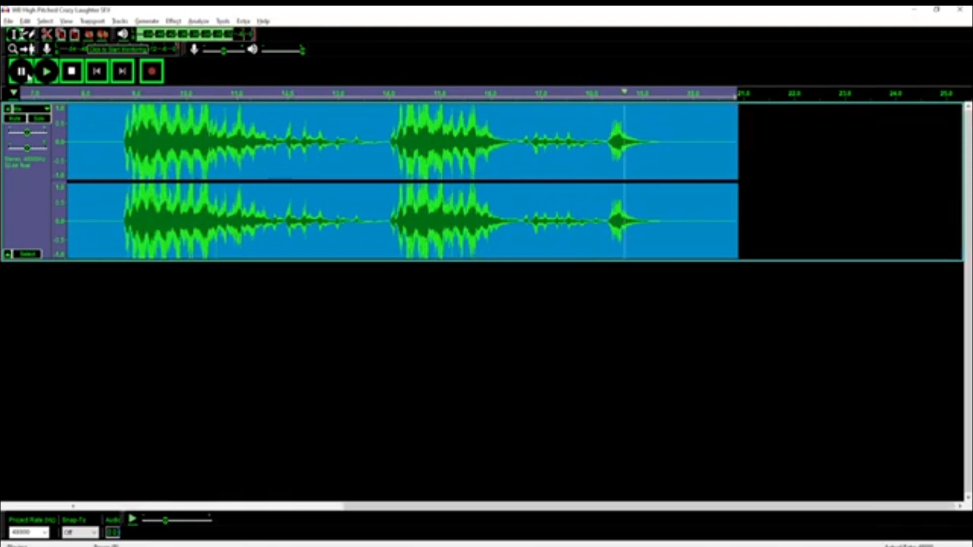
click(28, 74)
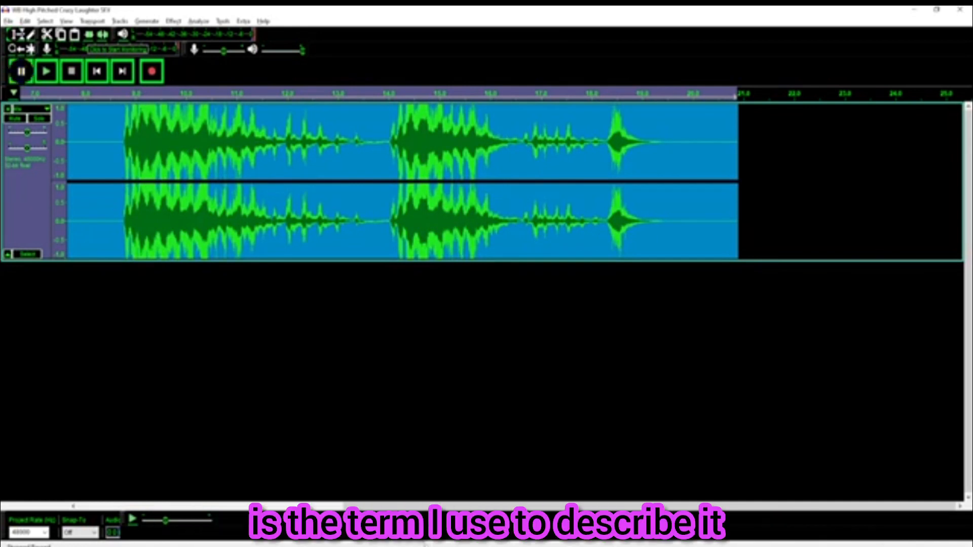
click(358, 501)
drag(358, 506, 57, 521)
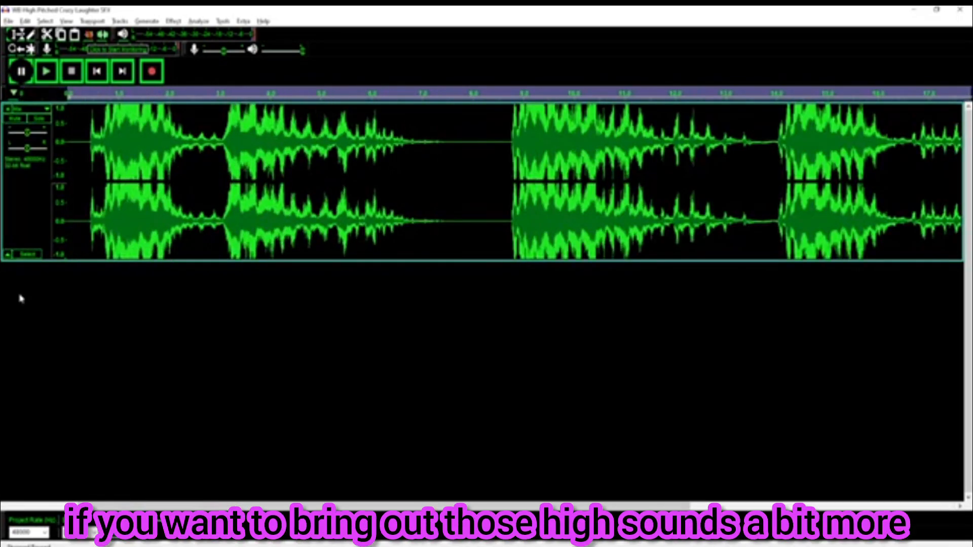
Select the whole track and switch to the OBS window
click(31, 214)
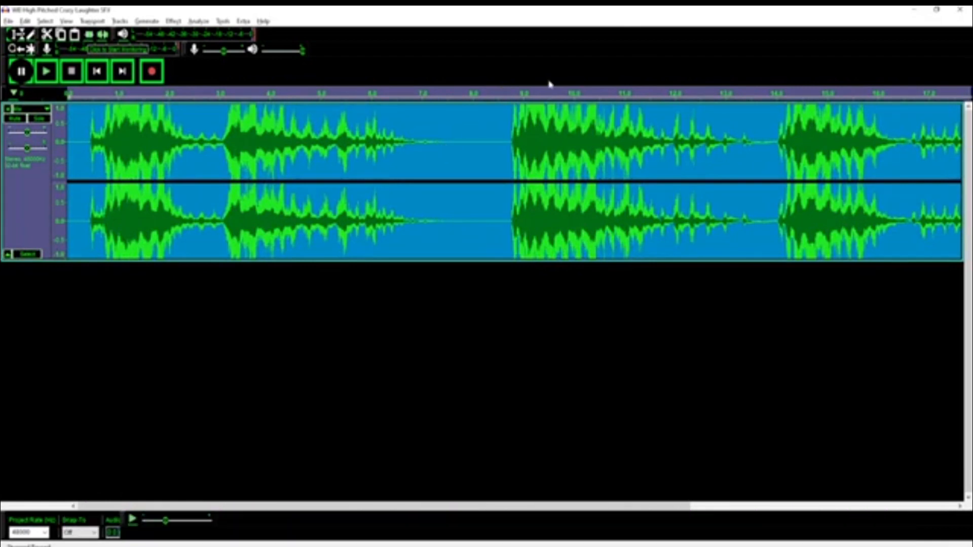
key(alt+Tab)
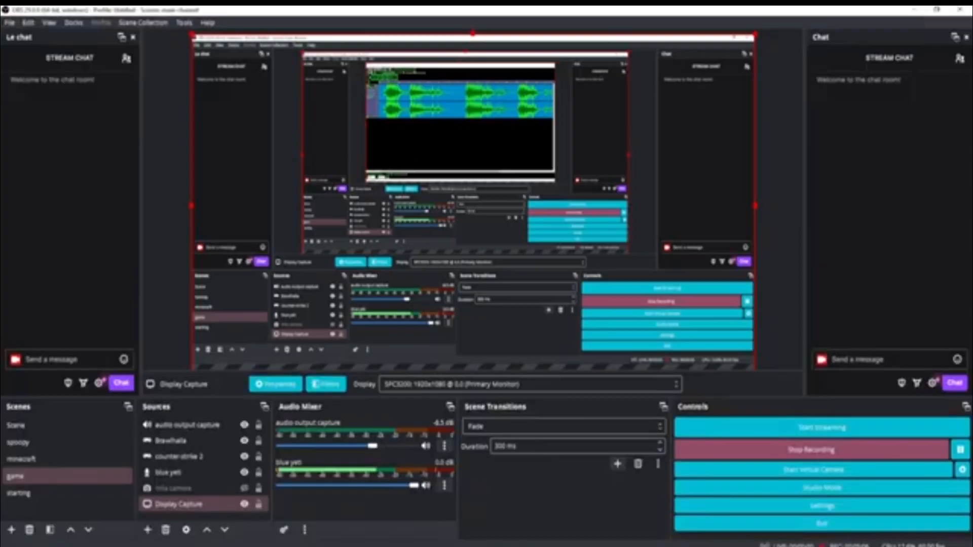